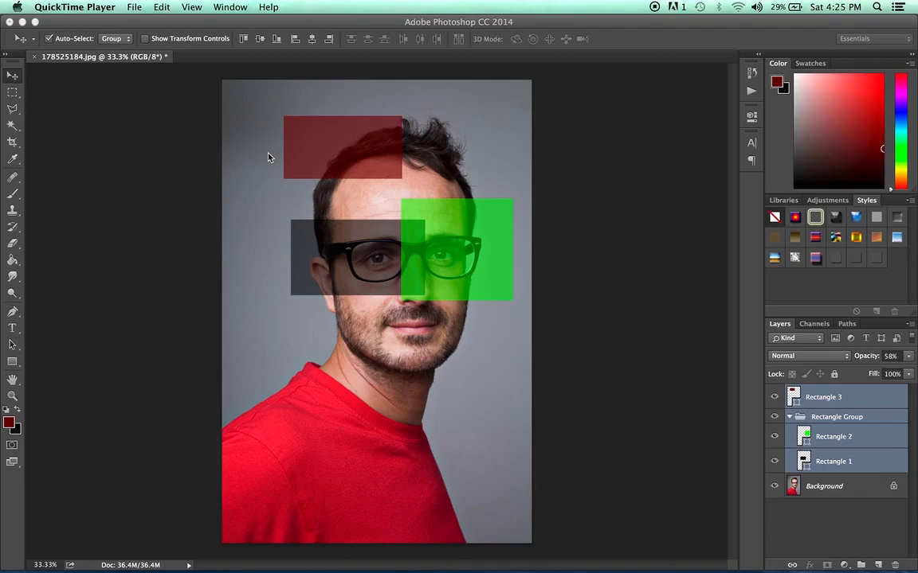
# Step: Switch from QuickTime Player to Photoshop, where the portrait and its three rectangles are showing
pyautogui.click(12, 74)
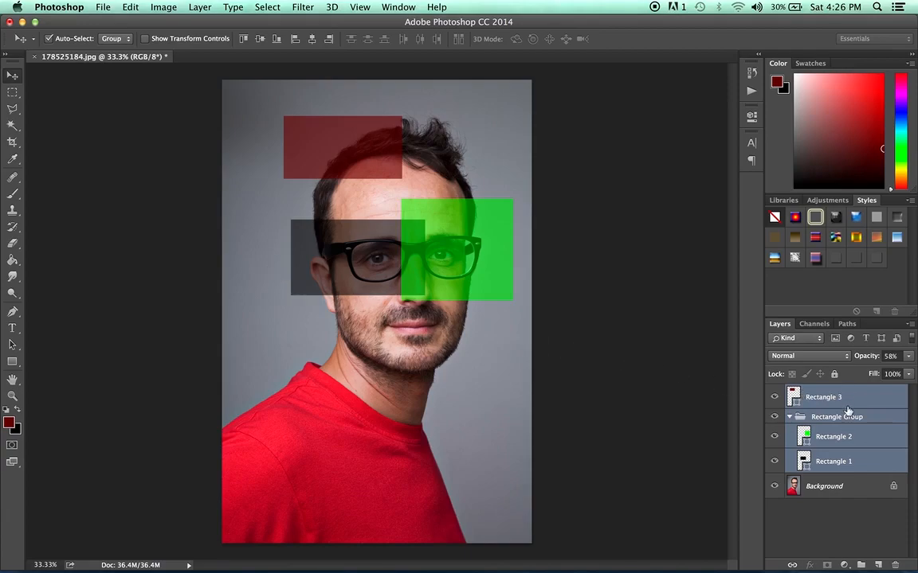
# Step: Select Rectangle 1, then Rectangle 2, and view the Tool Preset picker, which lists no presets
pyautogui.click(831, 463)
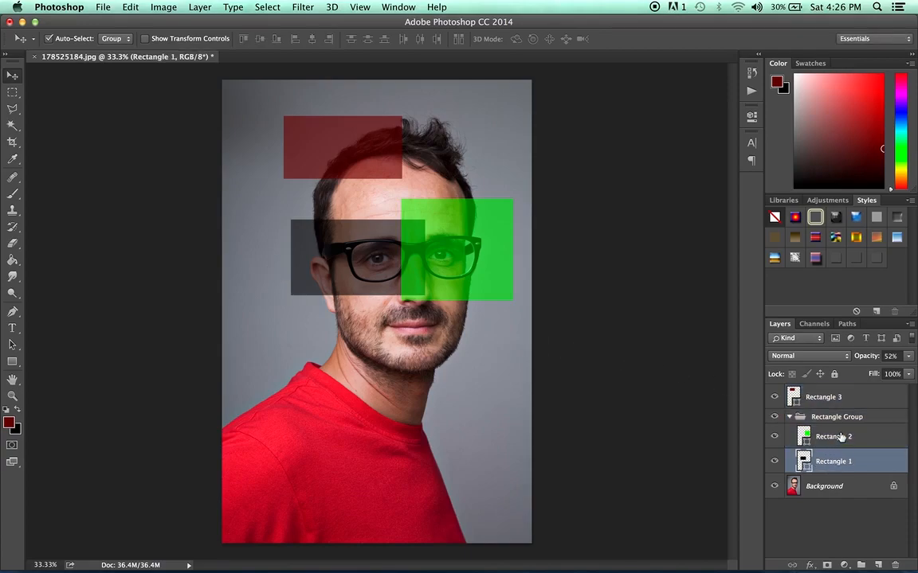
pyautogui.click(842, 437)
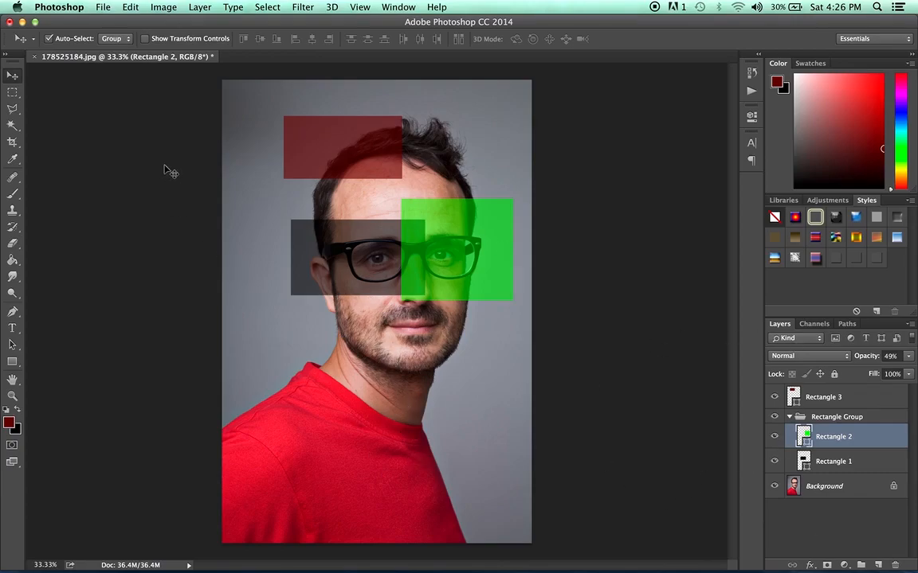
pyautogui.click(33, 40)
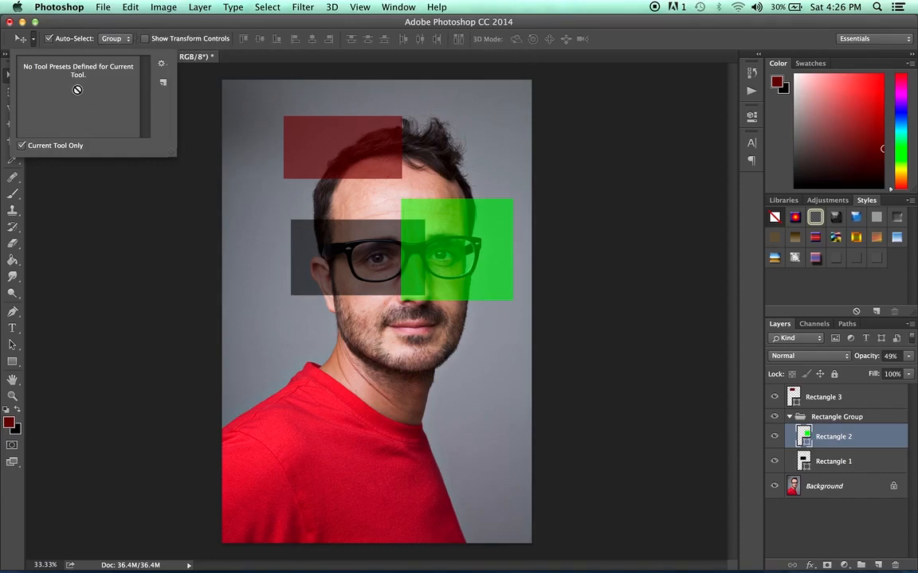
# Step: Close the empty Tool Preset picker, reopen it, and dismiss it again
pyautogui.click(34, 40)
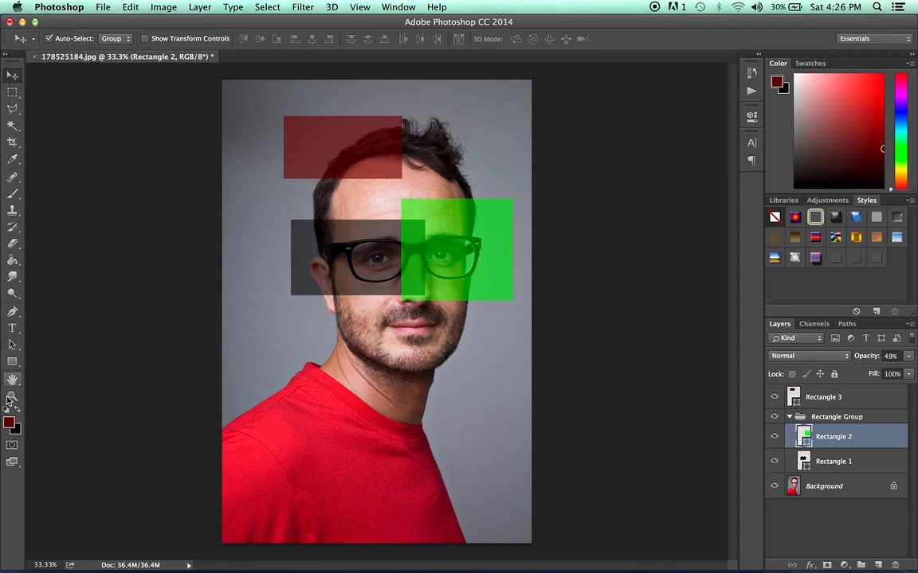
pyautogui.click(35, 40)
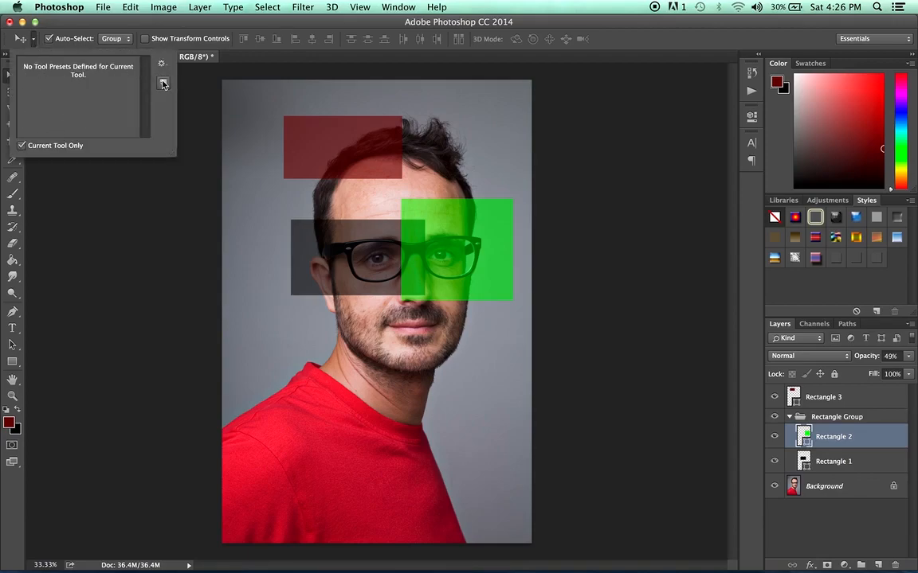
pyautogui.click(78, 24)
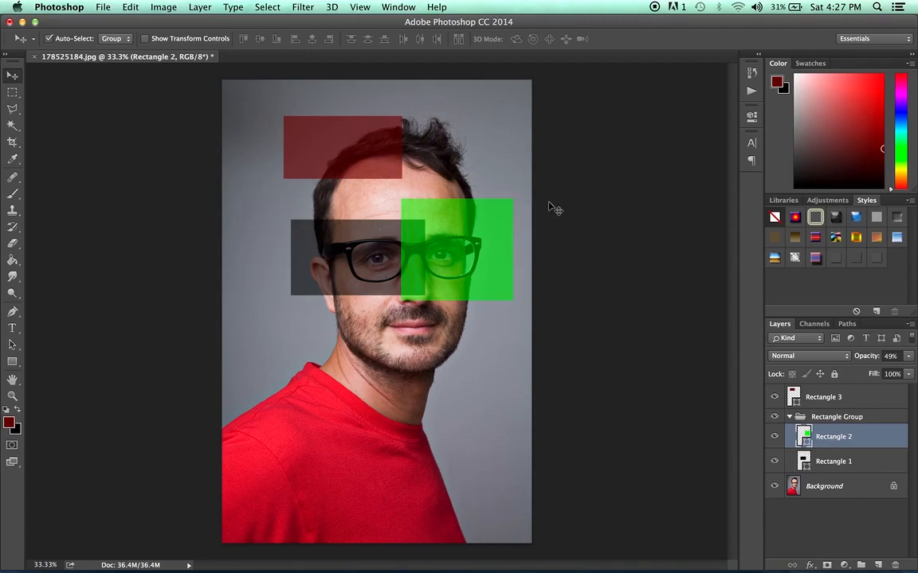
# Step: With Rectangle 3 selected and Auto-Select off, drag the red rectangle up and left
pyautogui.click(849, 398)
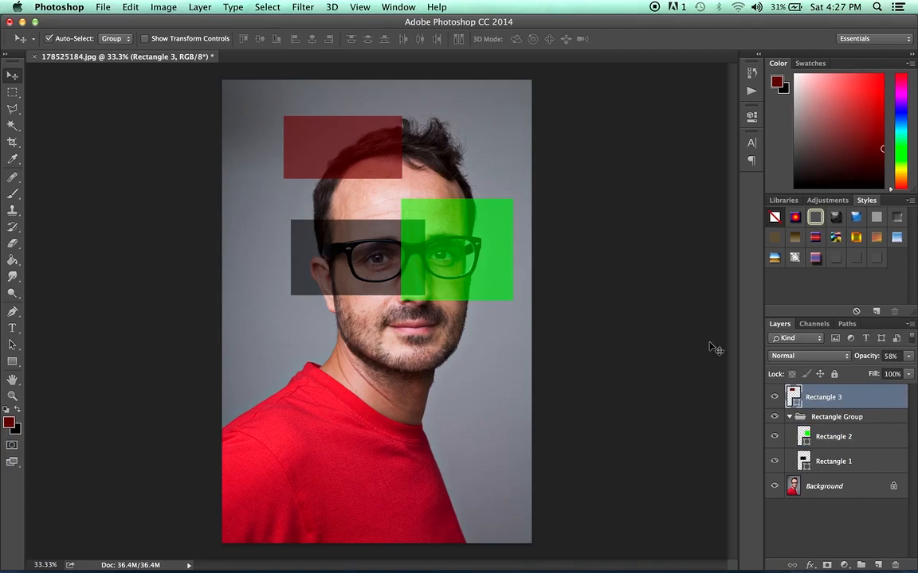
pyautogui.moveTo(344, 135); pyautogui.dragTo(368, 117)
pyautogui.click(49, 39)
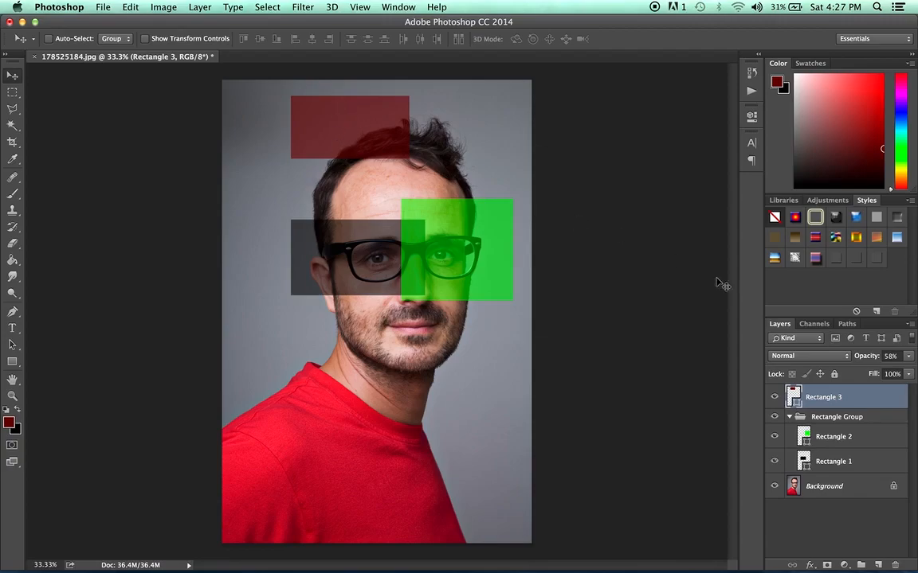
pyautogui.moveTo(372, 112)
pyautogui.mouseDown()
pyautogui.moveTo(359, 141)
pyautogui.moveTo(353, 129)
pyautogui.moveTo(363, 140)
pyautogui.moveTo(360, 122)
pyautogui.mouseUp()
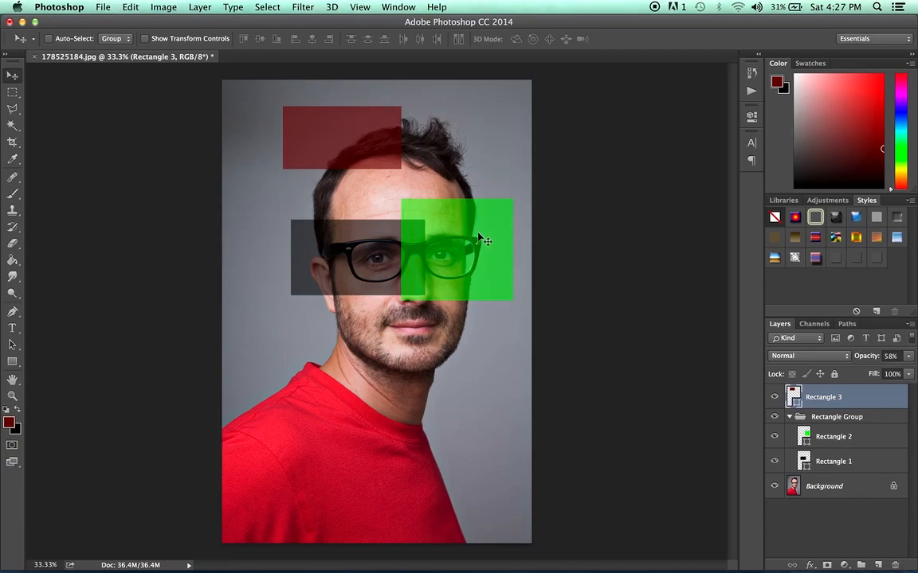
pyautogui.moveTo(476, 241); pyautogui.dragTo(447, 238)
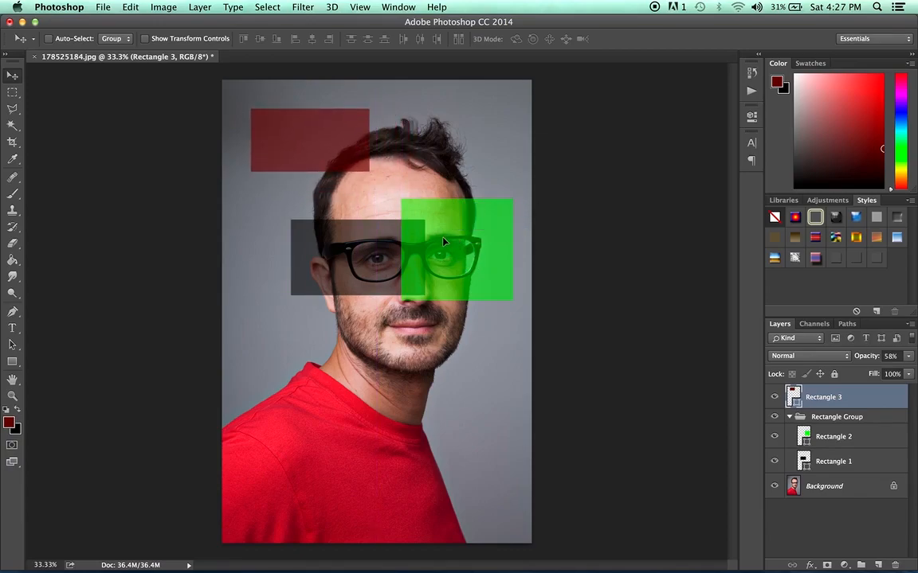
pyautogui.moveTo(317, 453)
pyautogui.mouseDown()
pyautogui.moveTo(341, 407)
pyautogui.moveTo(321, 447)
pyautogui.mouseUp()
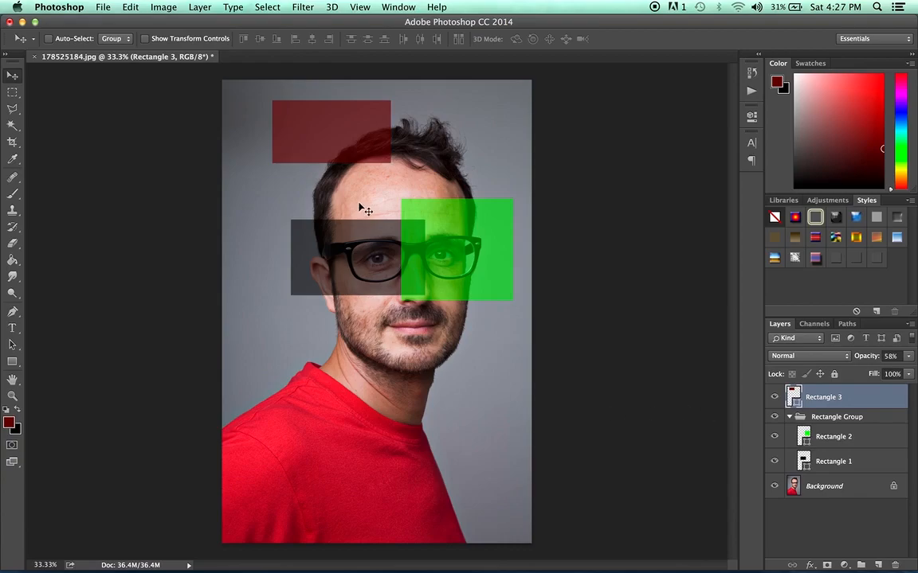
# Step: Re-enable Auto-Select and drag the green and grey Rectangle Group together over the face
pyautogui.click(48, 38)
pyautogui.moveTo(459, 230); pyautogui.dragTo(446, 266)
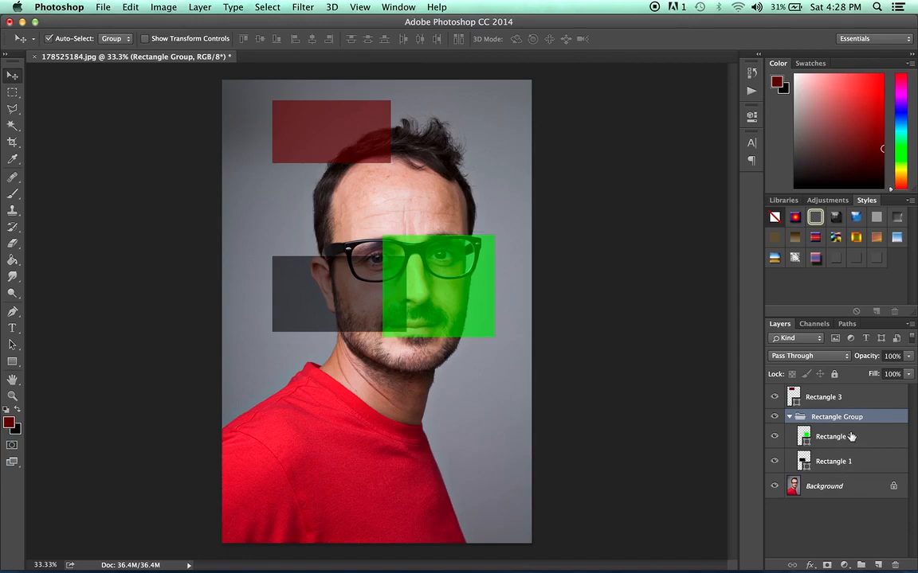
pyautogui.moveTo(355, 306)
pyautogui.mouseDown()
pyautogui.moveTo(354, 347)
pyautogui.moveTo(334, 286)
pyautogui.moveTo(380, 310)
pyautogui.moveTo(349, 286)
pyautogui.moveTo(346, 299)
pyautogui.mouseUp()
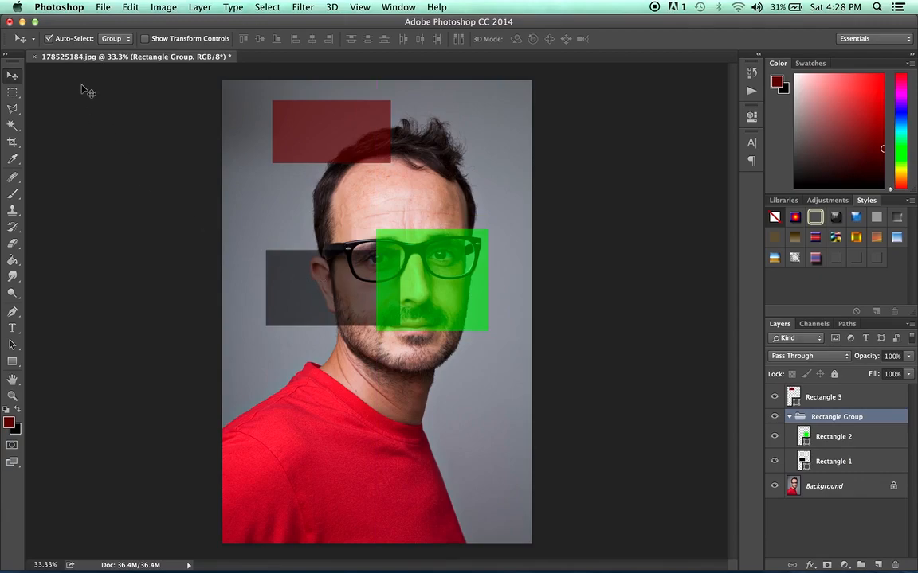
pyautogui.click(123, 39)
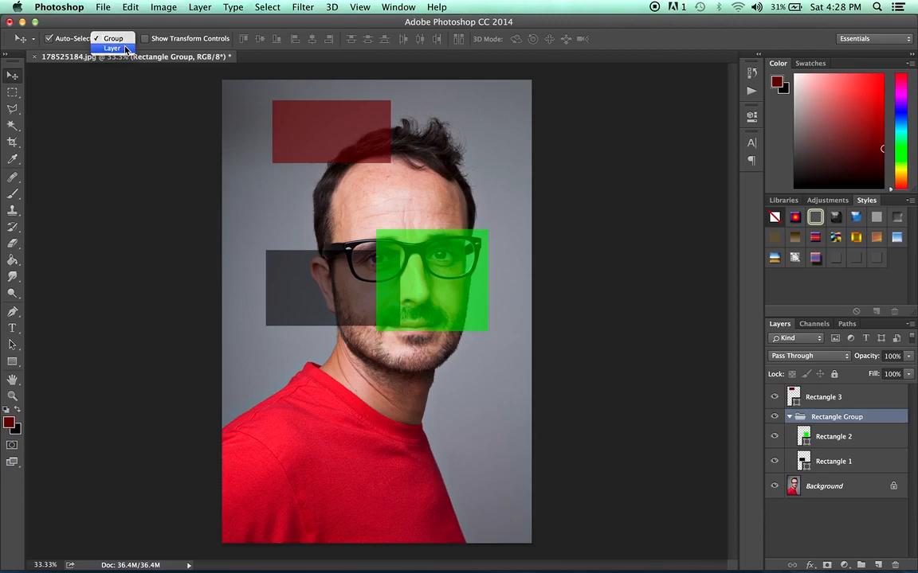
# Step: Set Auto-Select to Layer; move green over the hair, grey onto the shirt, red beside the forehead
pyautogui.click(125, 49)
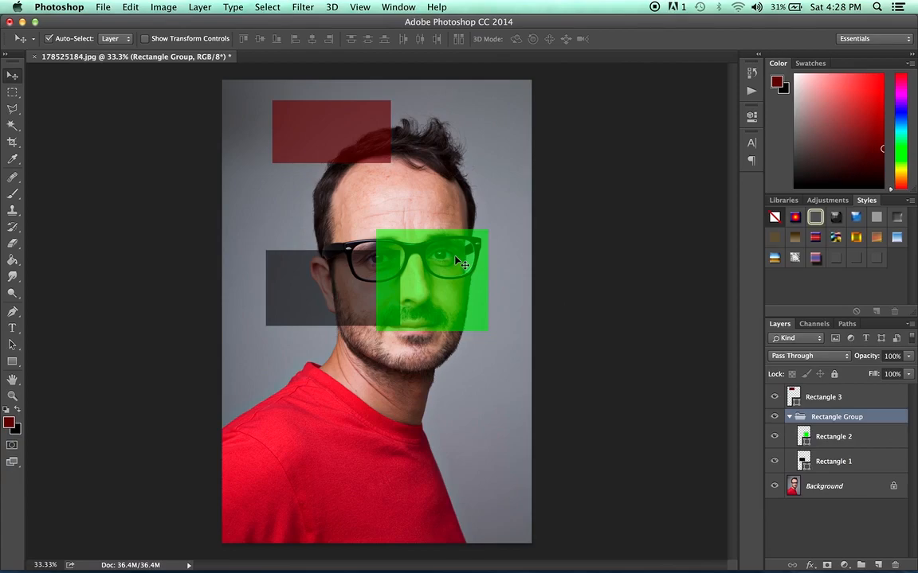
pyautogui.moveTo(451, 284); pyautogui.dragTo(483, 197)
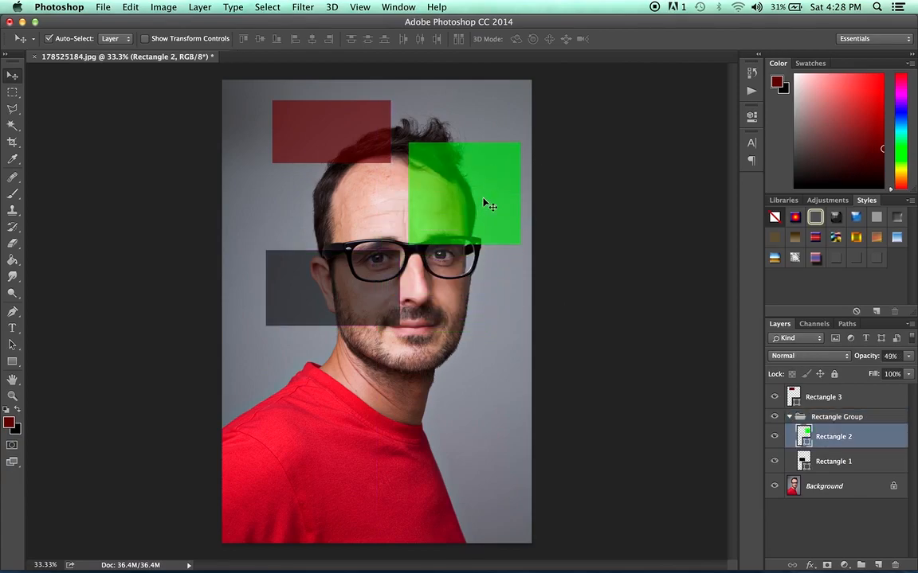
pyautogui.moveTo(372, 288); pyautogui.dragTo(333, 394)
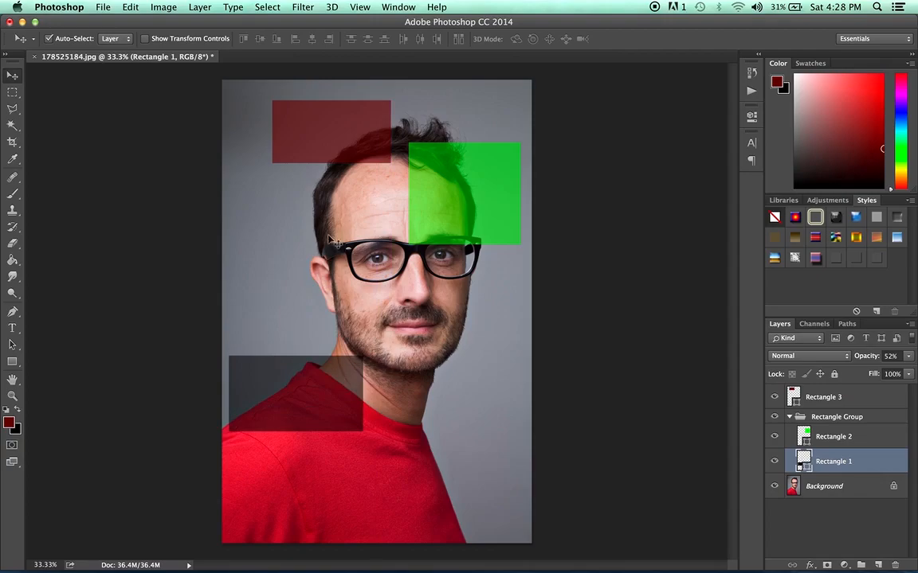
pyautogui.click(329, 144)
pyautogui.moveTo(329, 144); pyautogui.dragTo(311, 206)
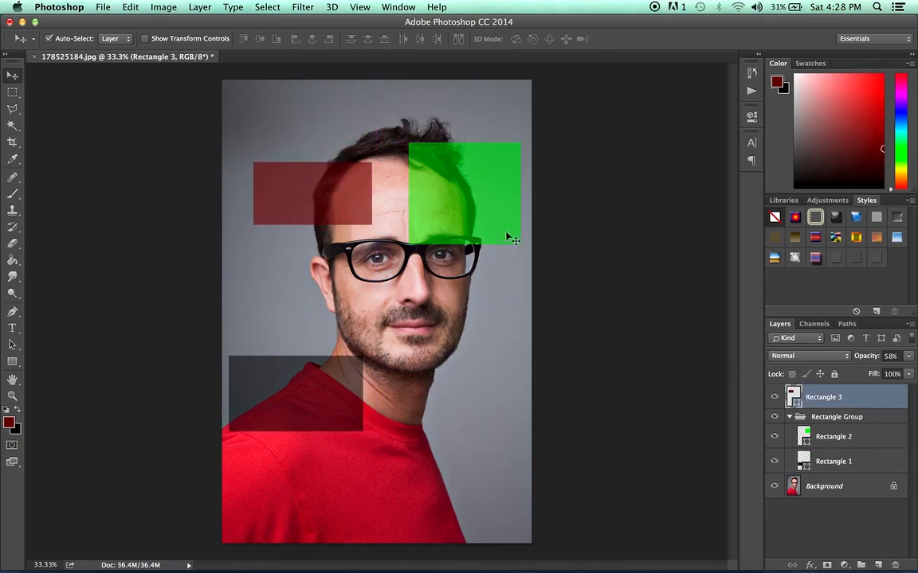
# Step: Select the green, grey and red rectangle layers in turn on the canvas, twice over
pyautogui.click(478, 204)
pyautogui.click(374, 345)
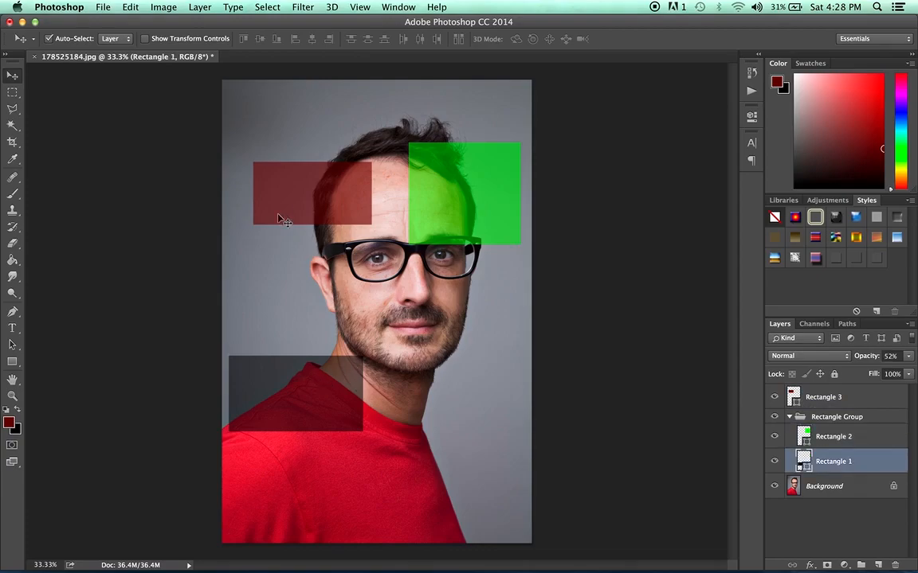
pyautogui.click(280, 180)
pyautogui.click(467, 202)
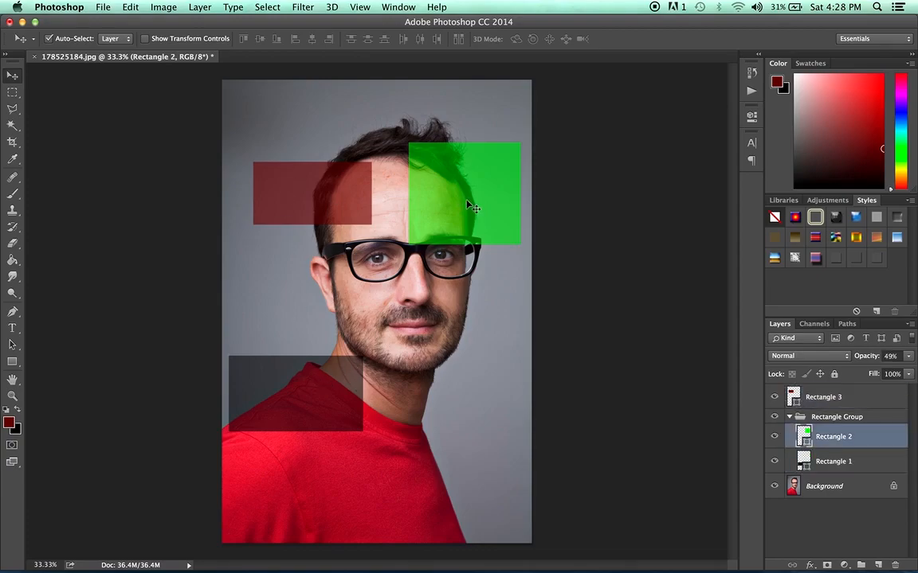
pyautogui.click(341, 373)
pyautogui.click(333, 199)
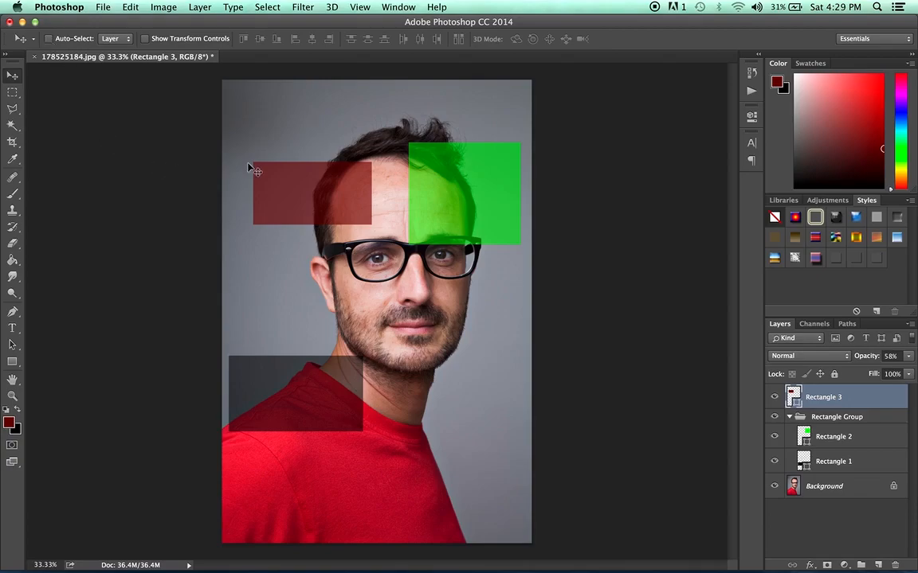
# Step: Nudge the red rectangle upward and turn on Auto-Select set to Group
pyautogui.moveTo(314, 169); pyautogui.dragTo(314, 156)
pyautogui.moveTo(325, 157); pyautogui.dragTo(325, 157)
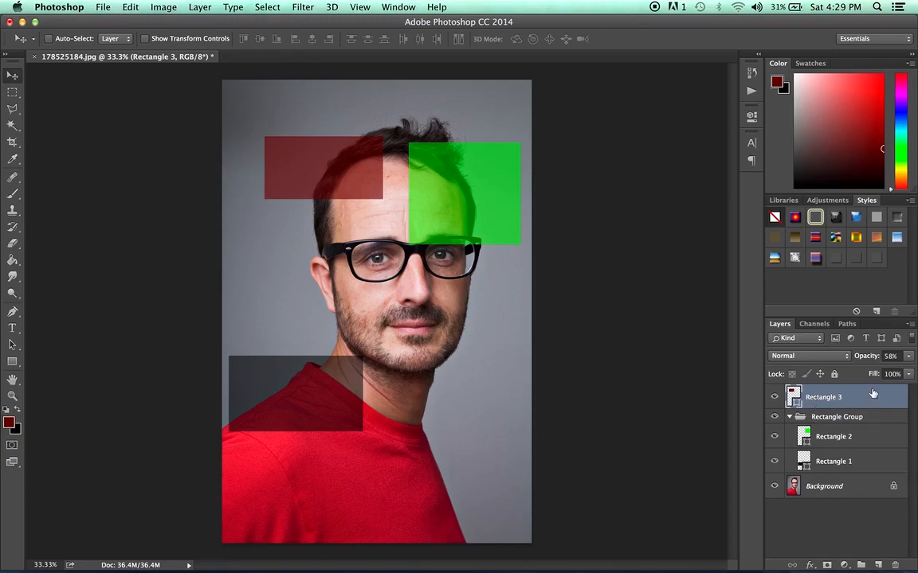
pyautogui.click(47, 40)
pyautogui.click(112, 38)
pyautogui.click(119, 29)
# Step: Drag the green and grey pair up to the canvas's top and left edges
pyautogui.moveTo(470, 365); pyautogui.dragTo(455, 200)
pyautogui.moveTo(309, 378); pyautogui.dragTo(309, 335)
pyautogui.moveTo(315, 421); pyautogui.dragTo(350, 442)
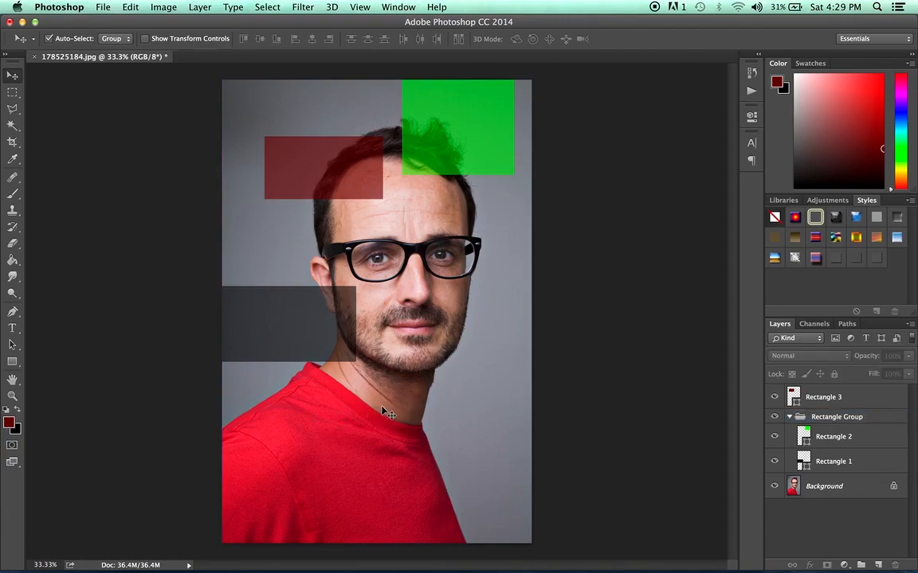
# Step: Switch Auto-Select back to Layer and select Rectangle 3
pyautogui.click(115, 41)
pyautogui.click(107, 50)
pyautogui.click(311, 165)
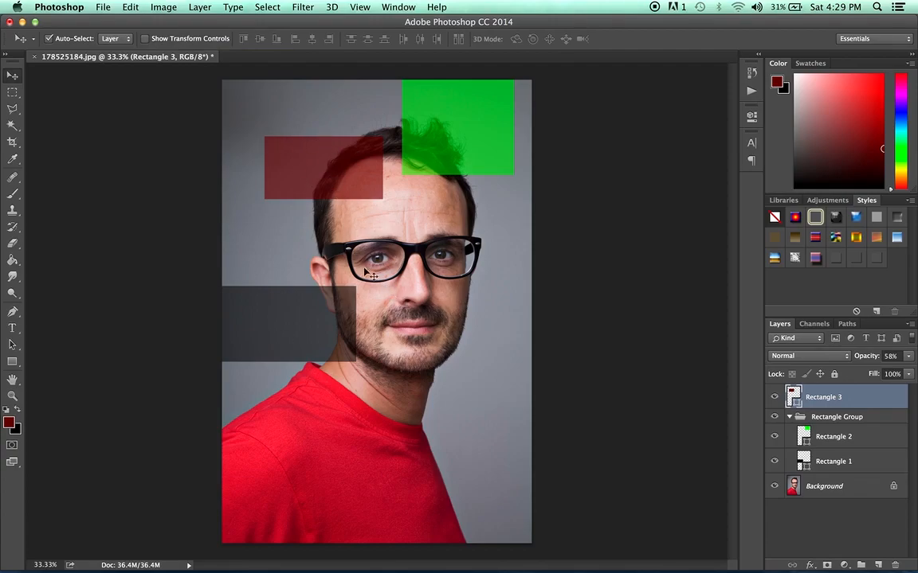
# Step: Look through the Edit menu's transform choices and dismiss it without applying any
pyautogui.click(125, 5)
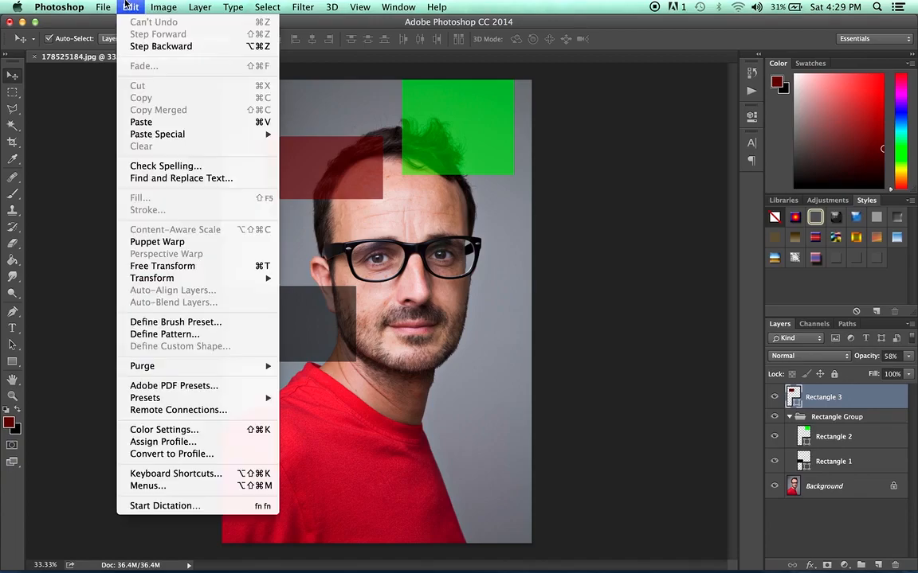
pyautogui.moveTo(159, 278)
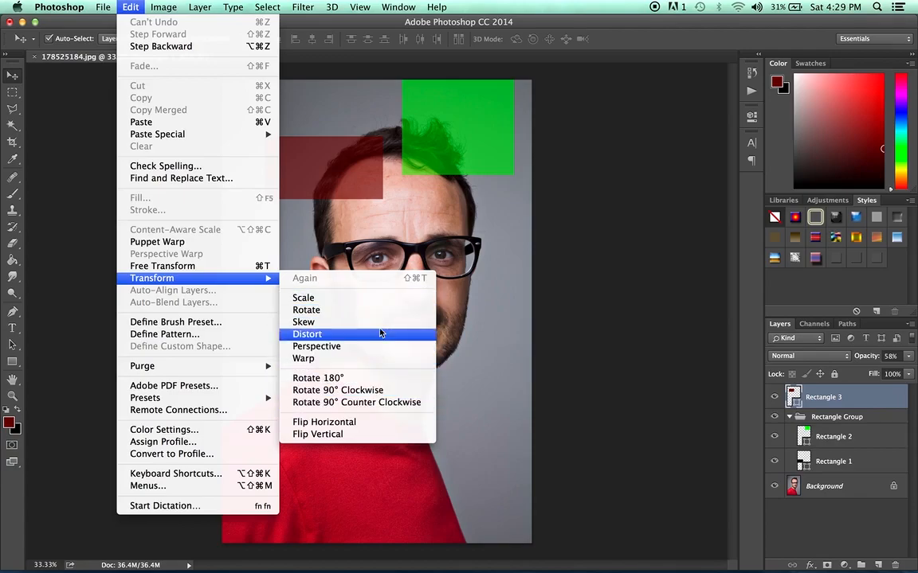
pyautogui.click(318, 146)
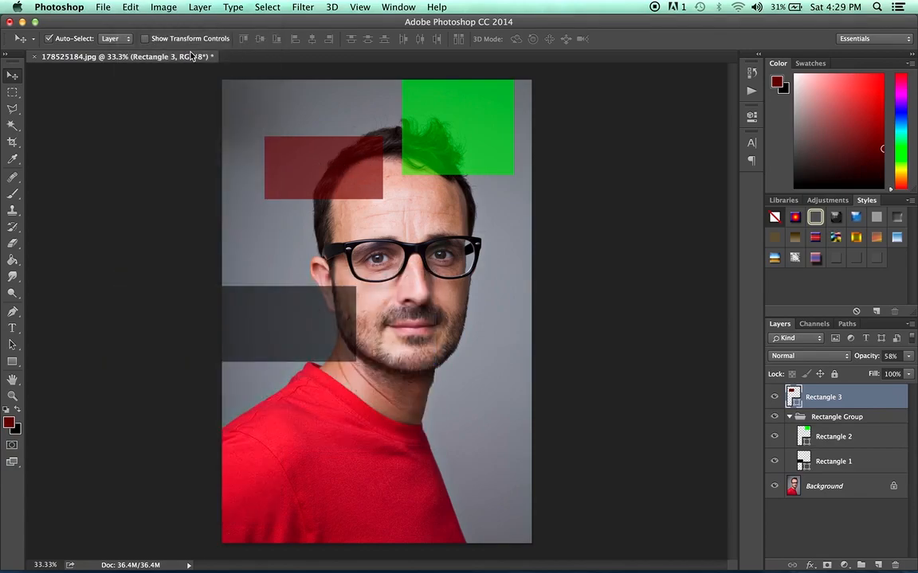
# Step: Free-transform the red rectangle, rotating it back to 0° and scaling it to about 116%
pyautogui.click(145, 39)
pyautogui.click(255, 129)
pyautogui.moveTo(255, 129); pyautogui.dragTo(250, 195)
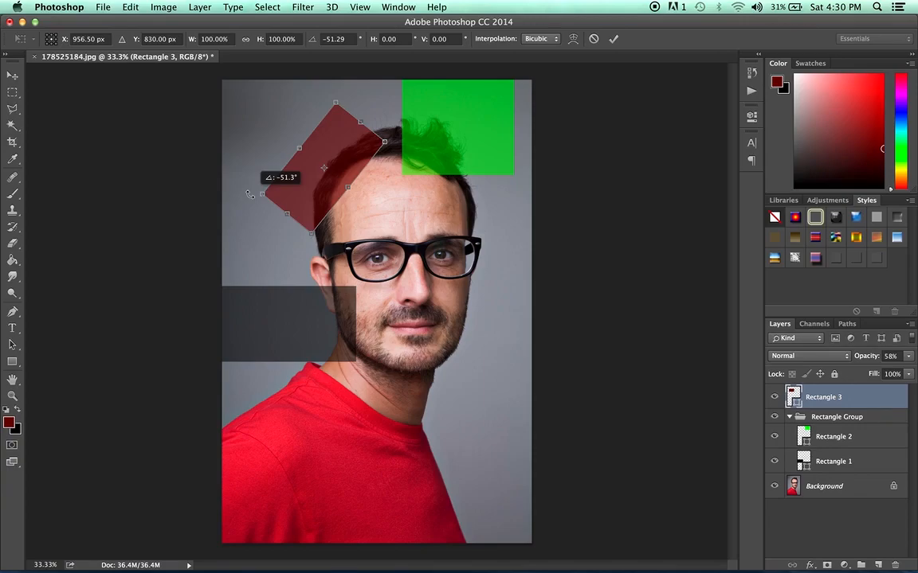
pyautogui.moveTo(249, 193); pyautogui.dragTo(270, 134)
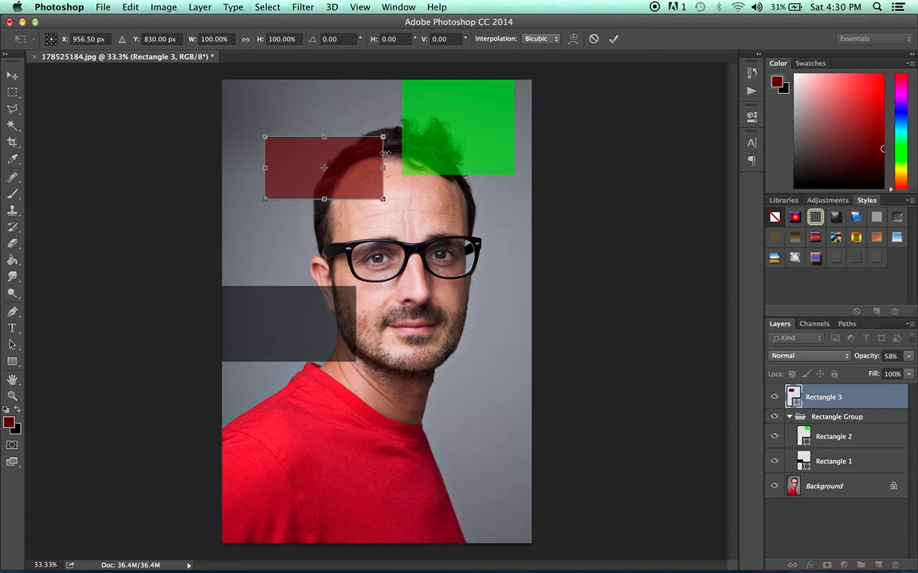
pyautogui.moveTo(384, 201); pyautogui.dragTo(404, 211)
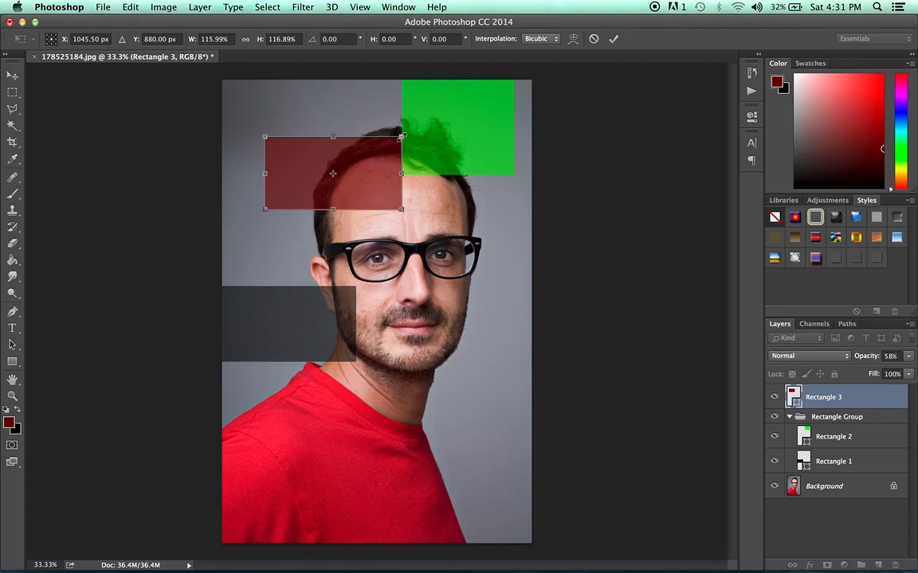
# Step: Drag the red rectangle's transform handles inward to W 88.77% and H 82.94%
pyautogui.moveTo(402, 137); pyautogui.dragTo(309, 141)
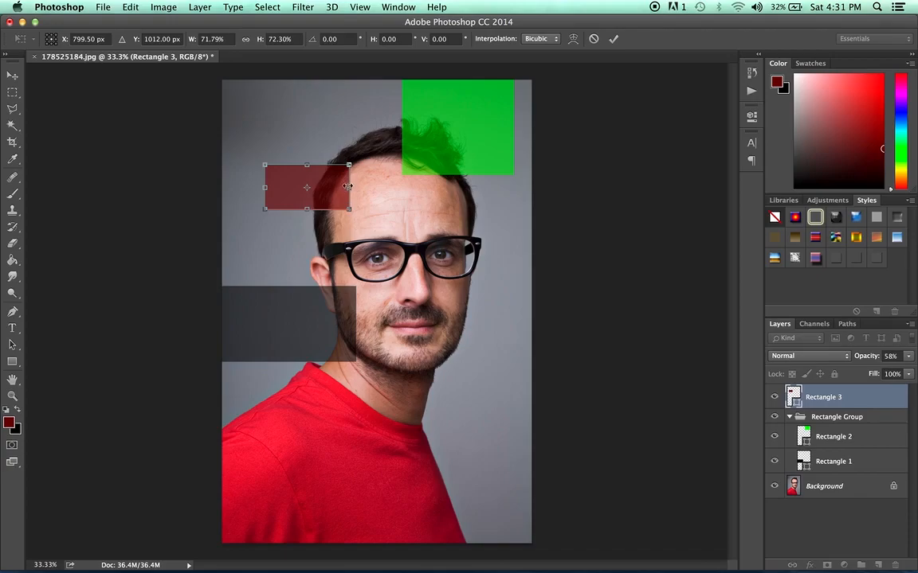
pyautogui.moveTo(350, 188)
pyautogui.mouseDown()
pyautogui.moveTo(285, 190)
pyautogui.moveTo(356, 188)
pyautogui.mouseUp()
pyautogui.moveTo(356, 165)
pyautogui.mouseDown()
pyautogui.moveTo(308, 191)
pyautogui.moveTo(406, 137)
pyautogui.moveTo(373, 163)
pyautogui.mouseUp()
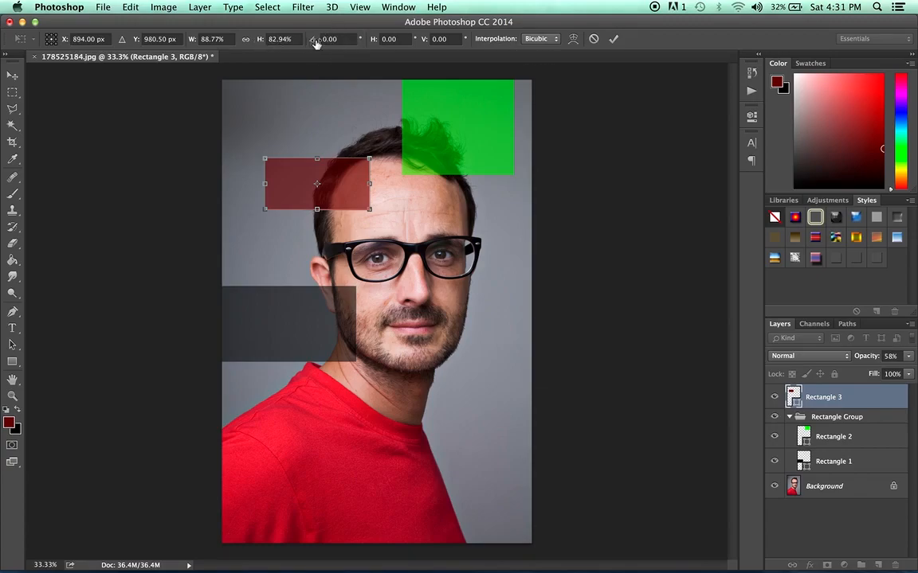
pyautogui.click(399, 39)
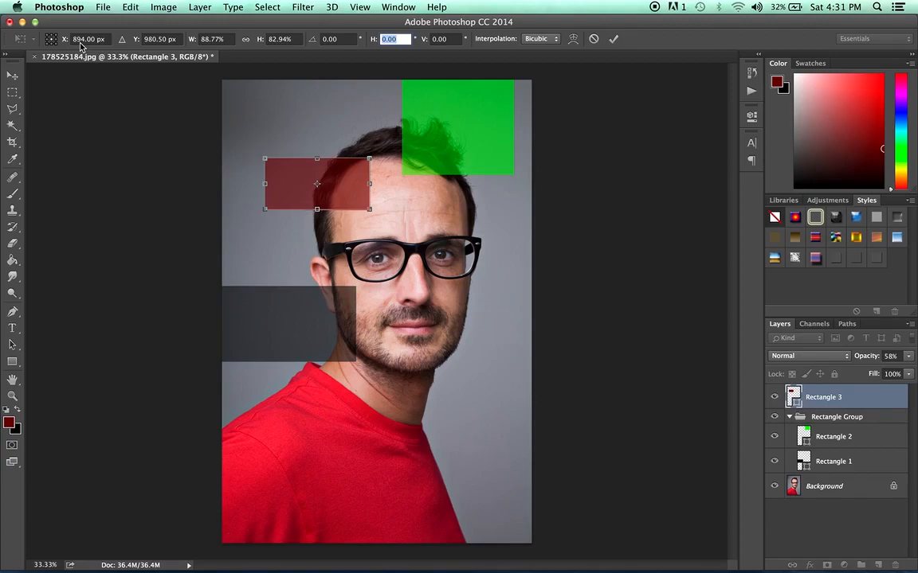
# Step: Try rotation angles 34.5, 56 and 90 on the red rectangle, then clear and undo them
pyautogui.click(310, 39)
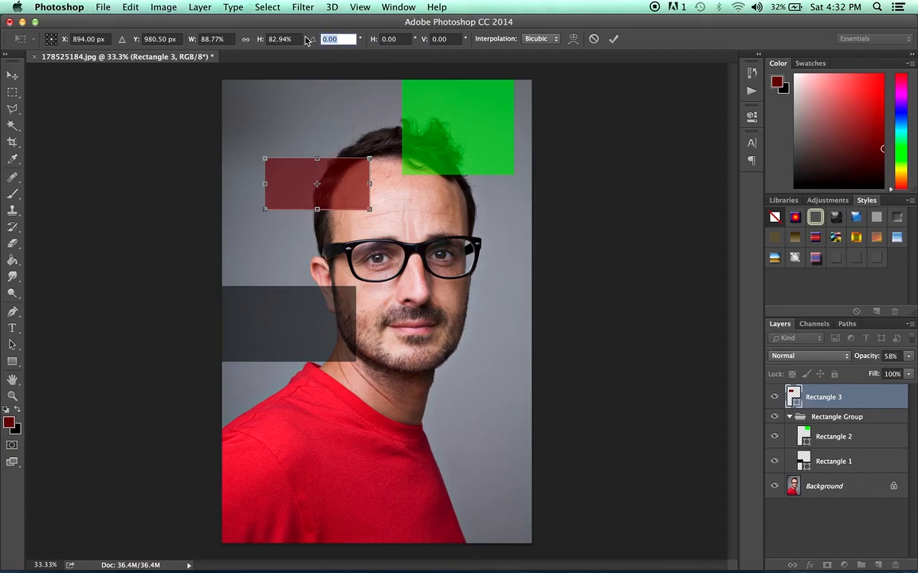
pyautogui.write('34.5')
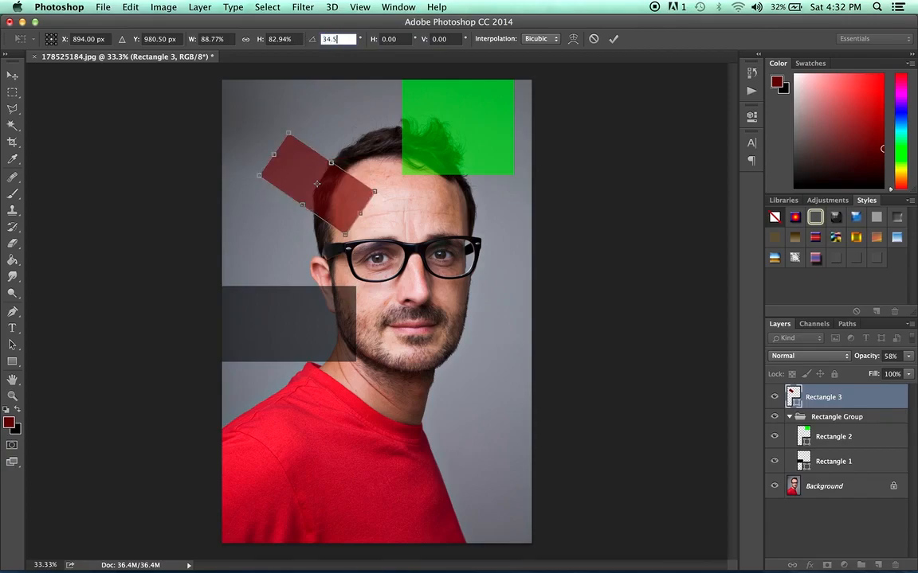
pyautogui.press('Return')
pyautogui.click(311, 39)
pyautogui.write('56')
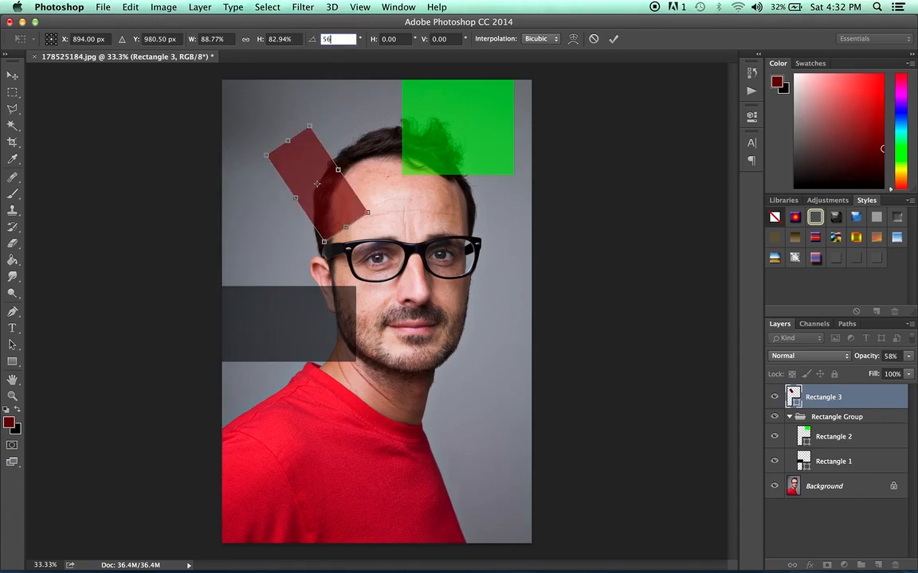
pyautogui.press('BackSpace')
pyautogui.press('BackSpace')
pyautogui.write('90')
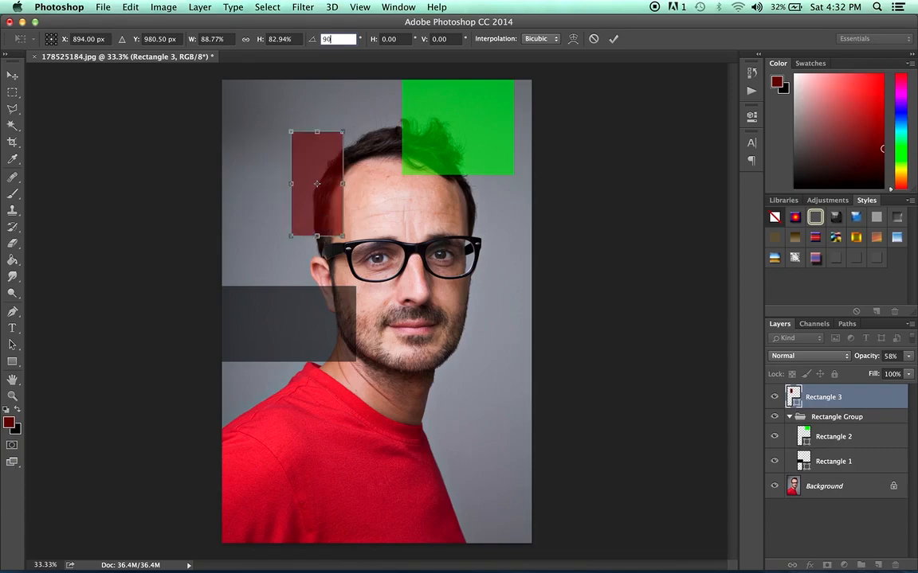
pyautogui.press('BackSpace')
pyautogui.press('BackSpace')
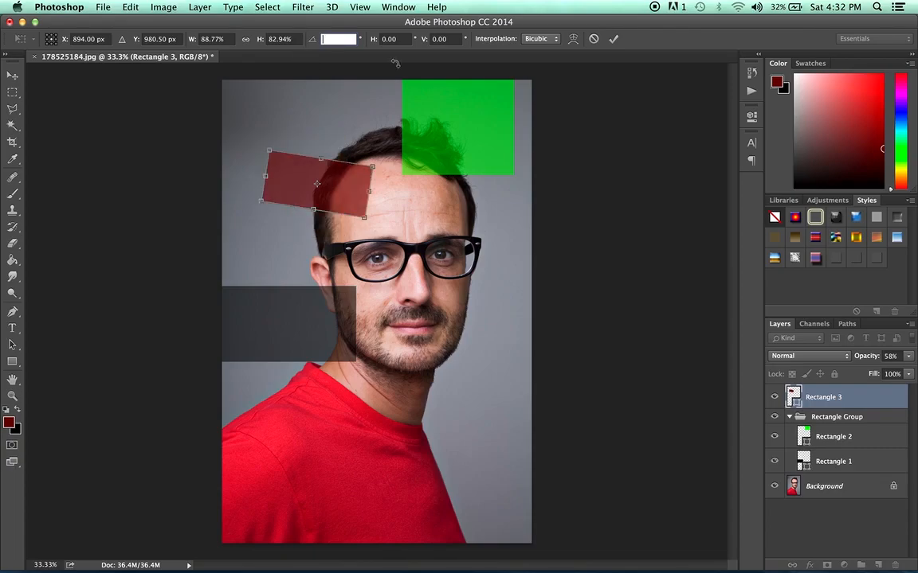
pyautogui.press('super+z')
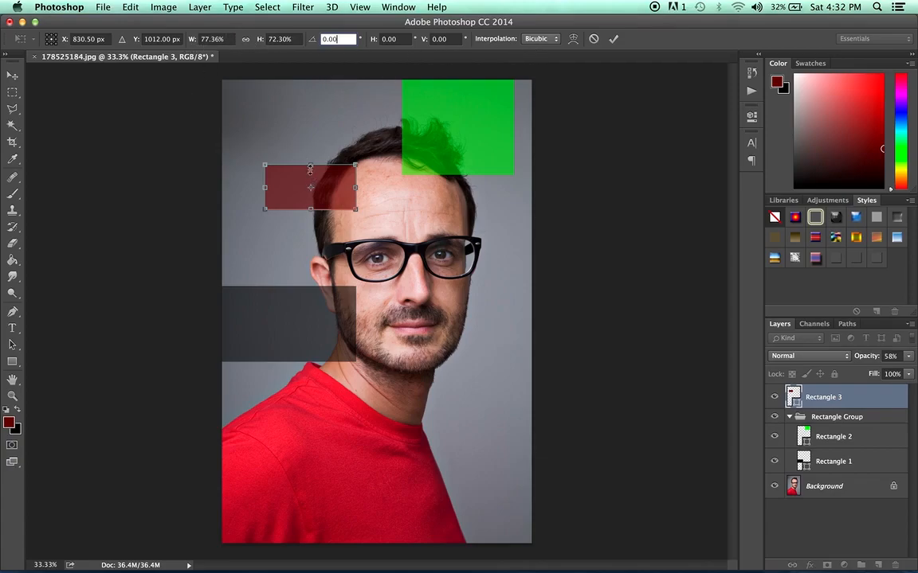
# Step: Check the Interpolation list, then switch to the Move Tool to trigger the apply-transformation prompt
pyautogui.click(555, 39)
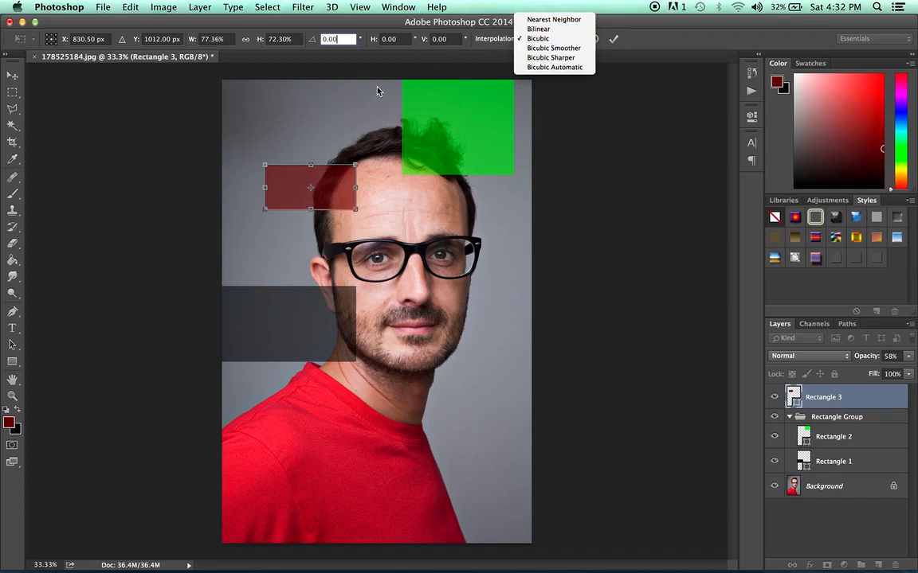
pyautogui.click(12, 77)
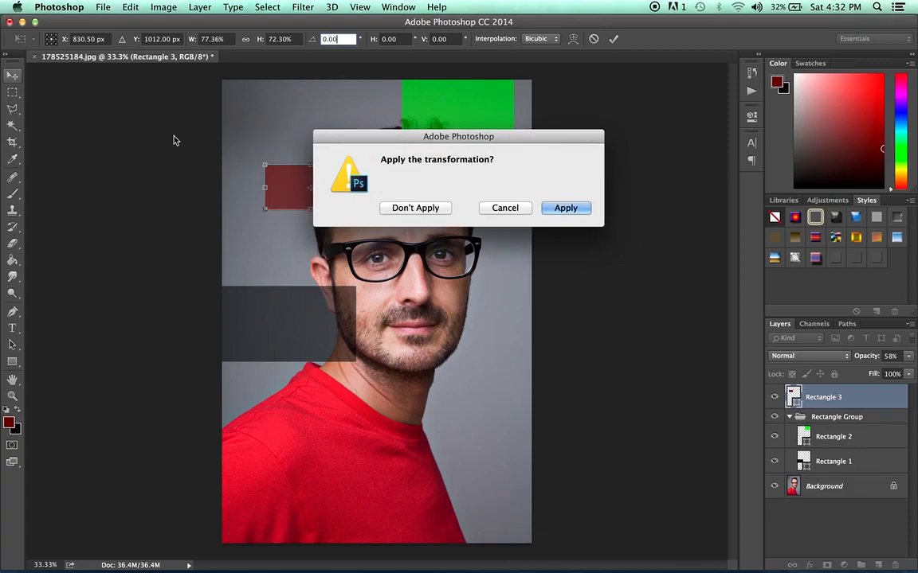
# Step: Choose Don't Apply so the red rectangle returns to its earlier larger size
pyautogui.click(415, 208)
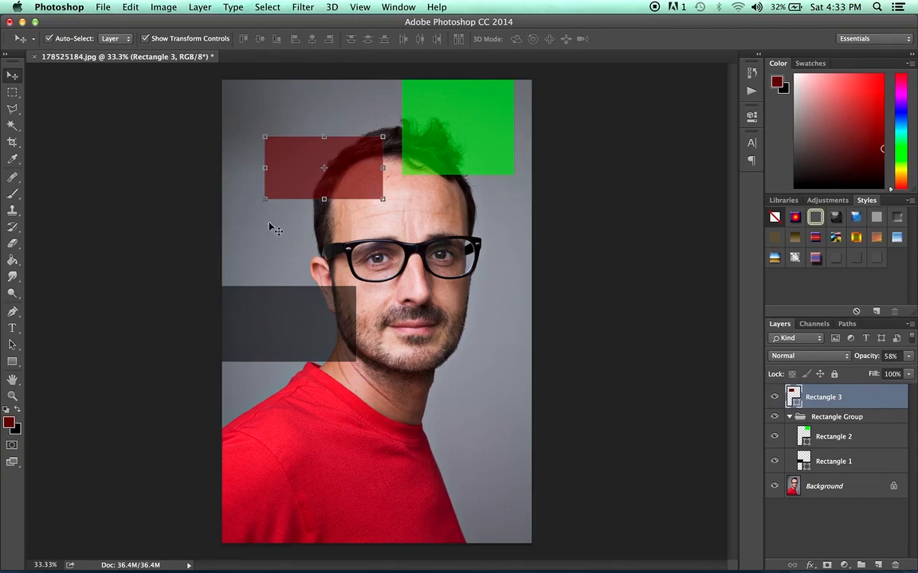
# Step: Select Rectangle 2 and Rectangle 1 and drag them together slightly down and right
pyautogui.click(501, 148)
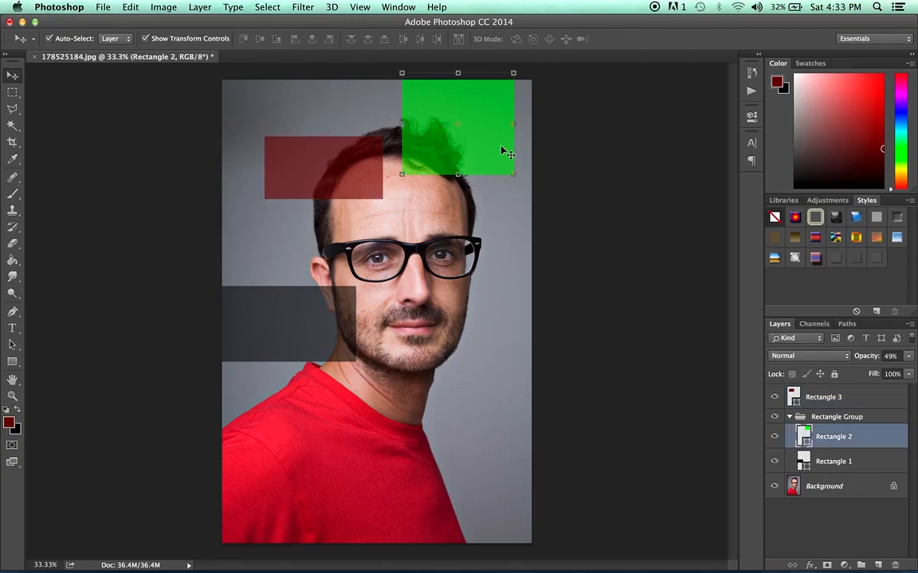
pyautogui.keyDown('shift'); pyautogui.click(861, 464); pyautogui.keyUp('shift')
pyautogui.keyDown('shift'); pyautogui.click(852, 399); pyautogui.keyUp('shift')
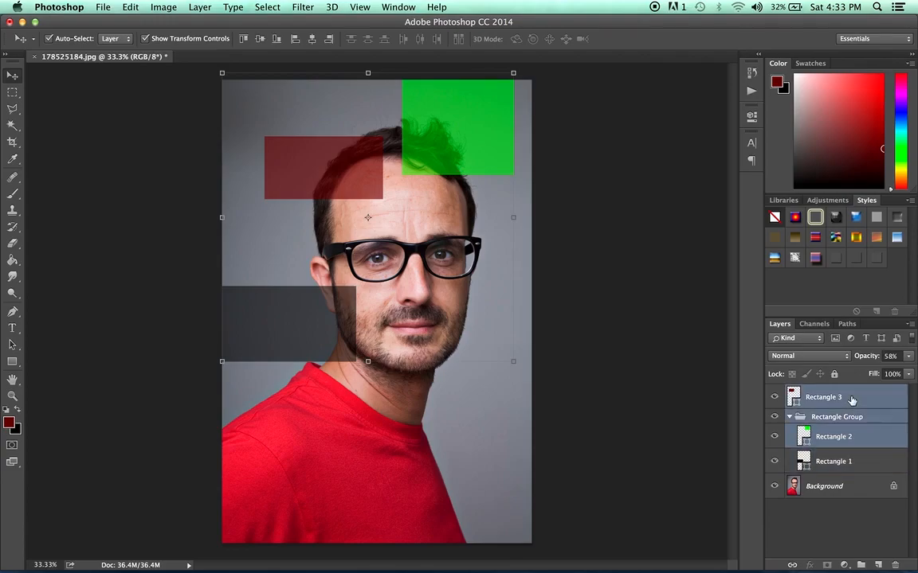
pyautogui.keyDown('shift'); pyautogui.click(789, 461); pyautogui.keyUp('shift')
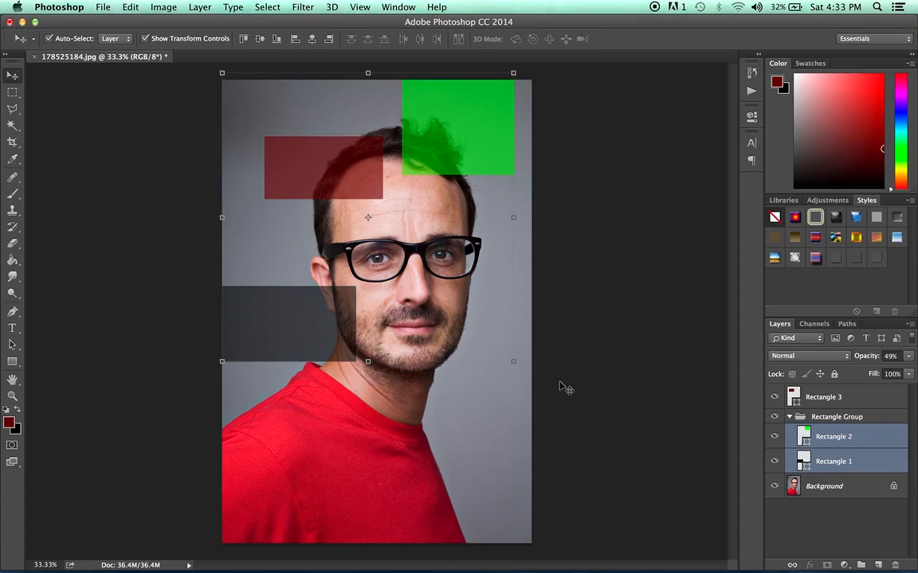
pyautogui.moveTo(458, 116); pyautogui.dragTo(466, 140)
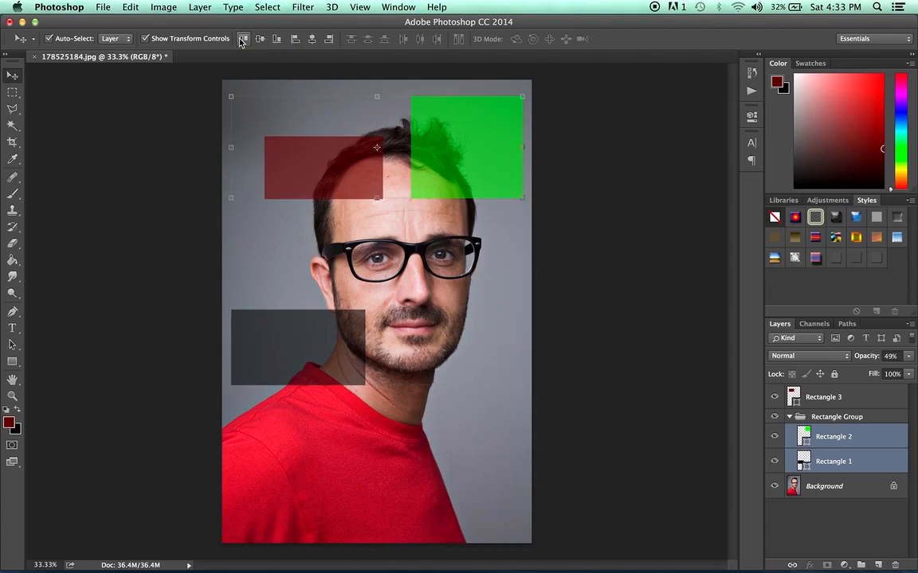
# Step: Align the green and grey rectangles' top edges, then their vertical centres near the top
pyautogui.click(241, 39)
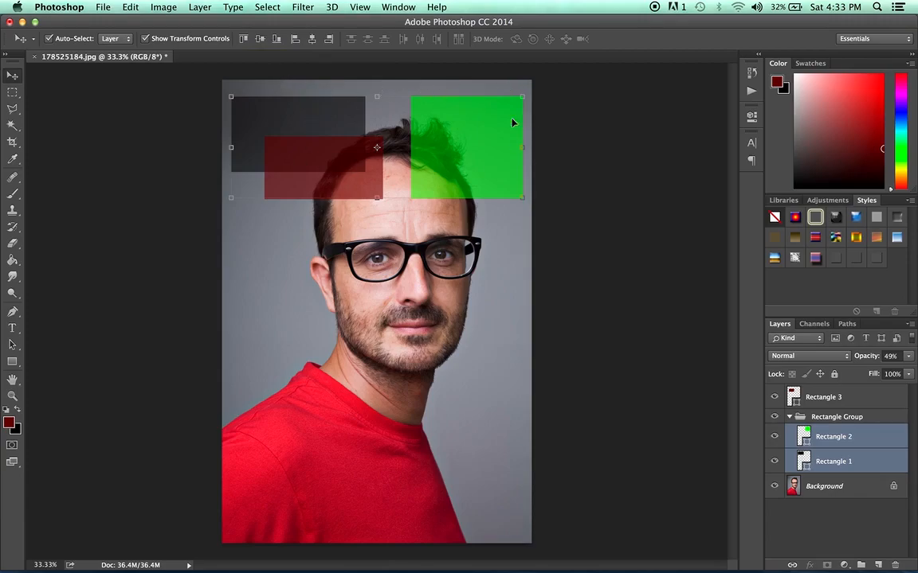
pyautogui.click(590, 157)
pyautogui.moveTo(482, 124); pyautogui.dragTo(479, 272)
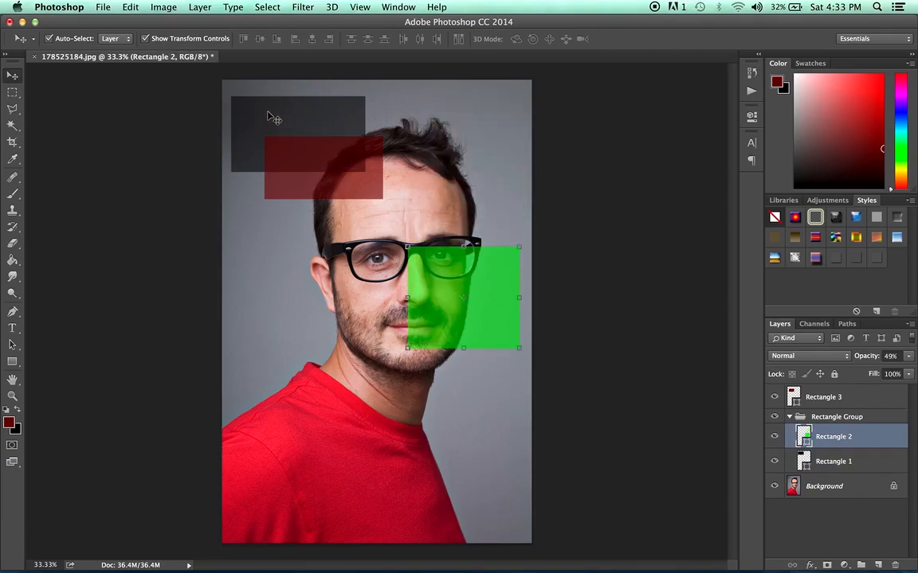
pyautogui.keyDown('shift'); pyautogui.click(829, 464); pyautogui.keyUp('shift')
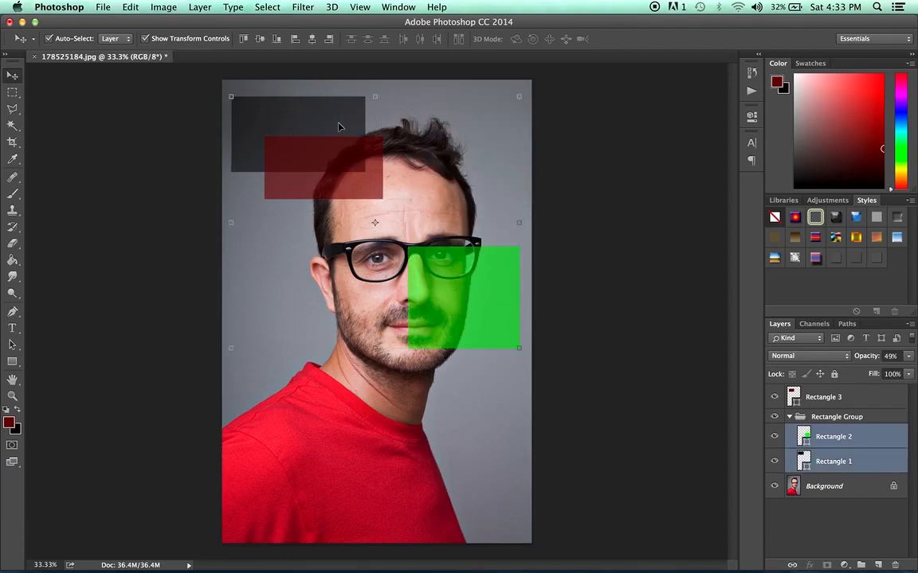
pyautogui.click(245, 38)
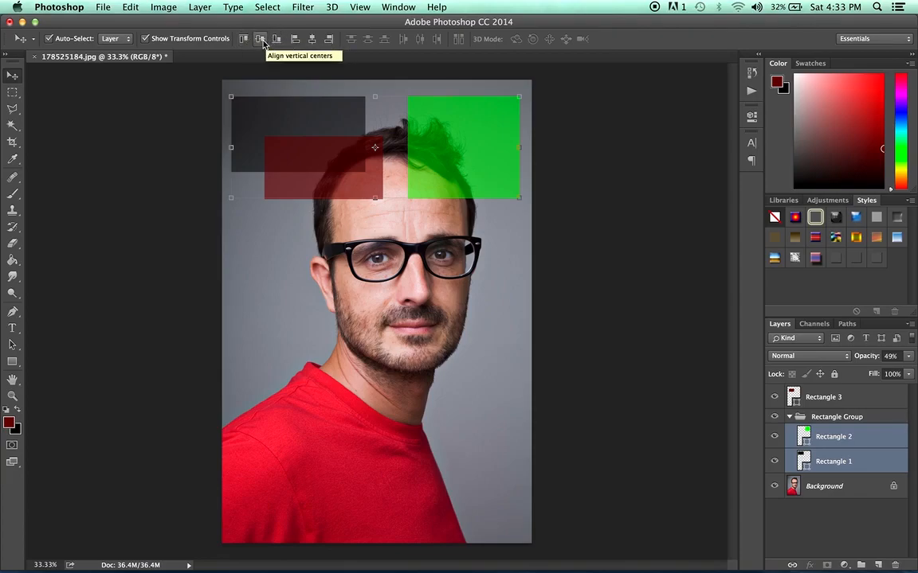
pyautogui.click(263, 42)
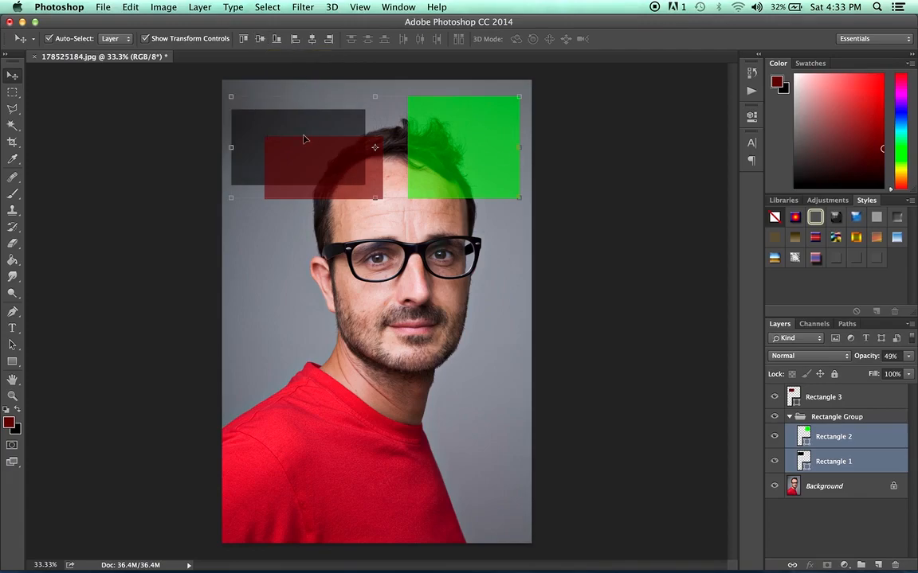
# Step: Align the grey and green rectangles by bottom, left, horizontal centre, then right edges
pyautogui.click(282, 42)
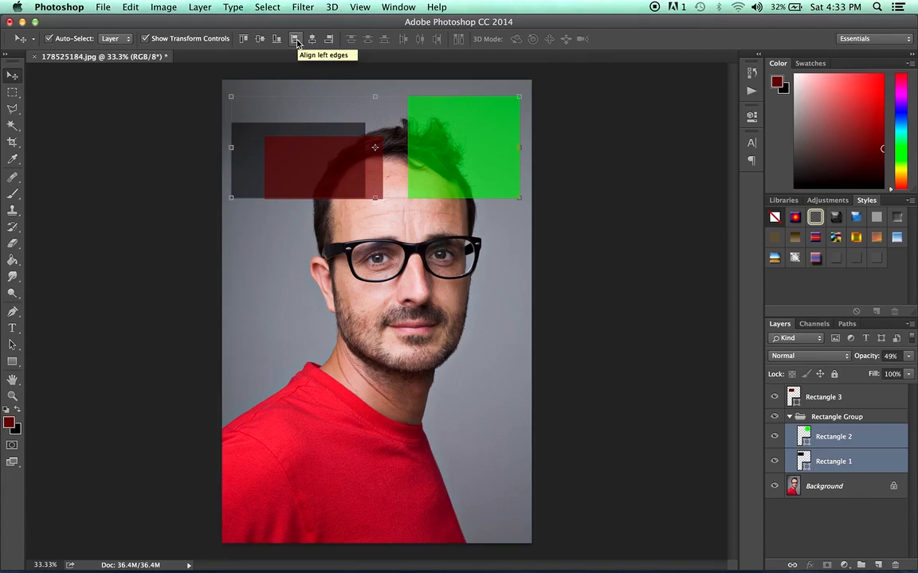
pyautogui.click(296, 42)
pyautogui.click(314, 40)
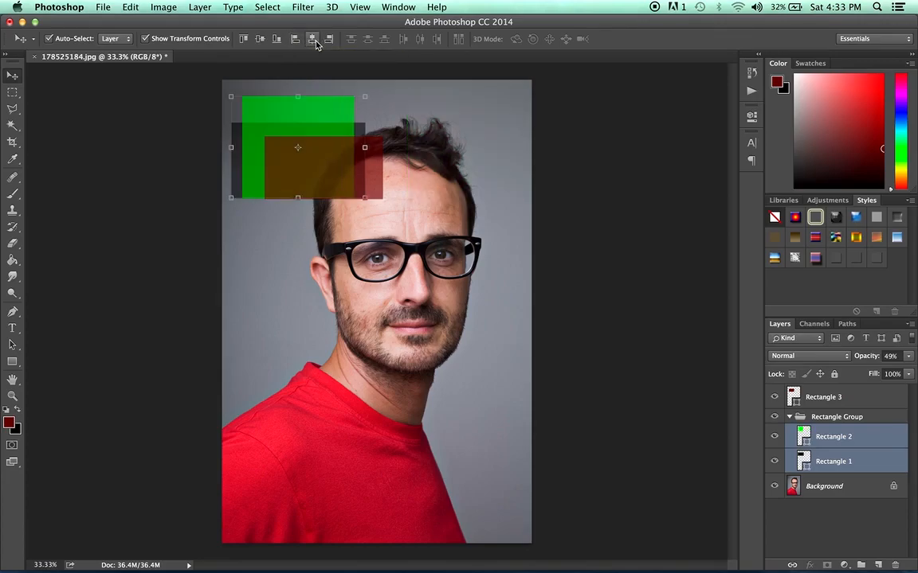
pyautogui.click(328, 40)
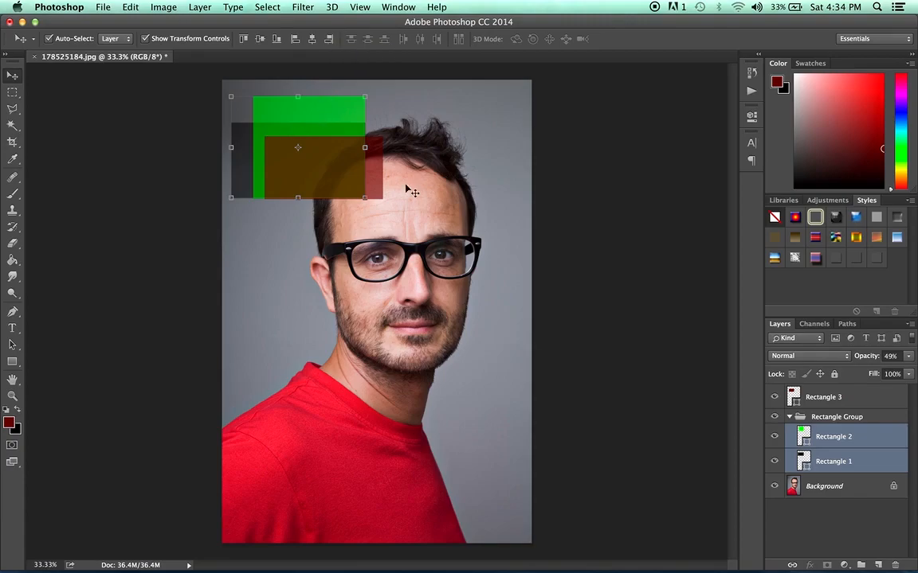
# Step: Select Rectangle 3 with Rectangle 2 and align their right edges
pyautogui.click(844, 396)
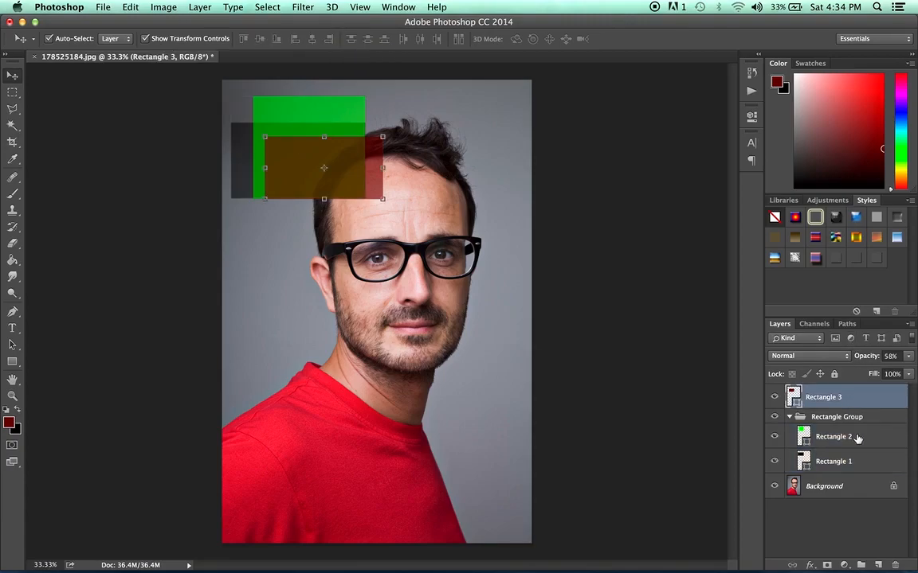
pyautogui.keyDown('shift'); pyautogui.click(857, 437); pyautogui.keyUp('shift')
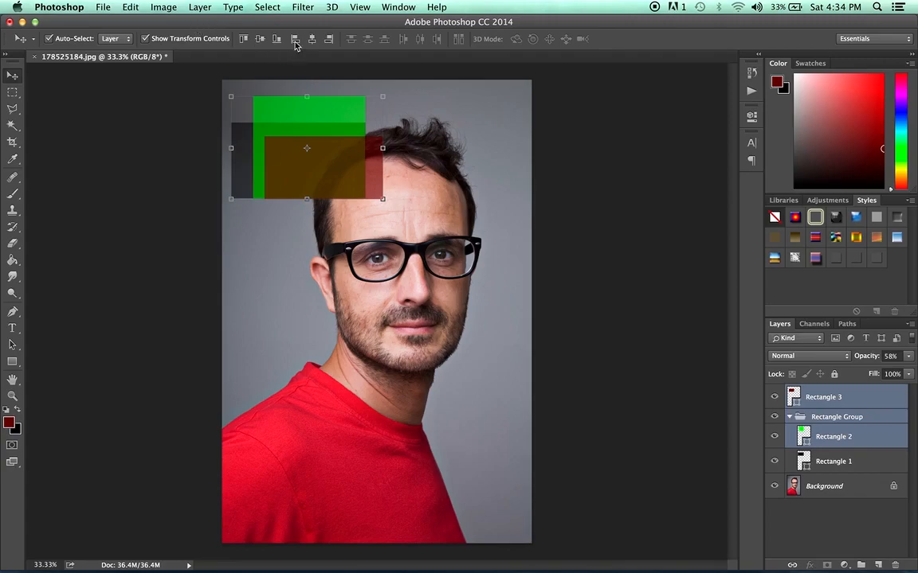
pyautogui.click(328, 40)
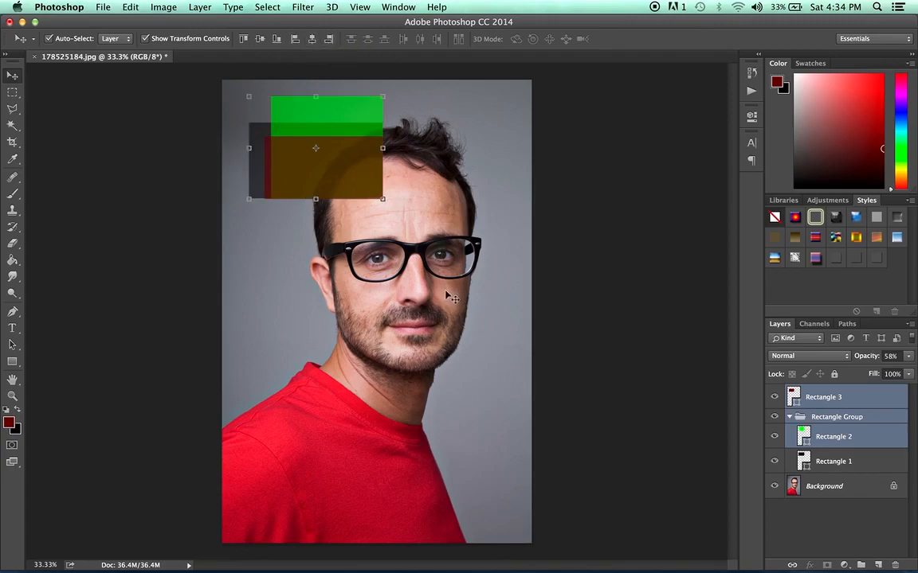